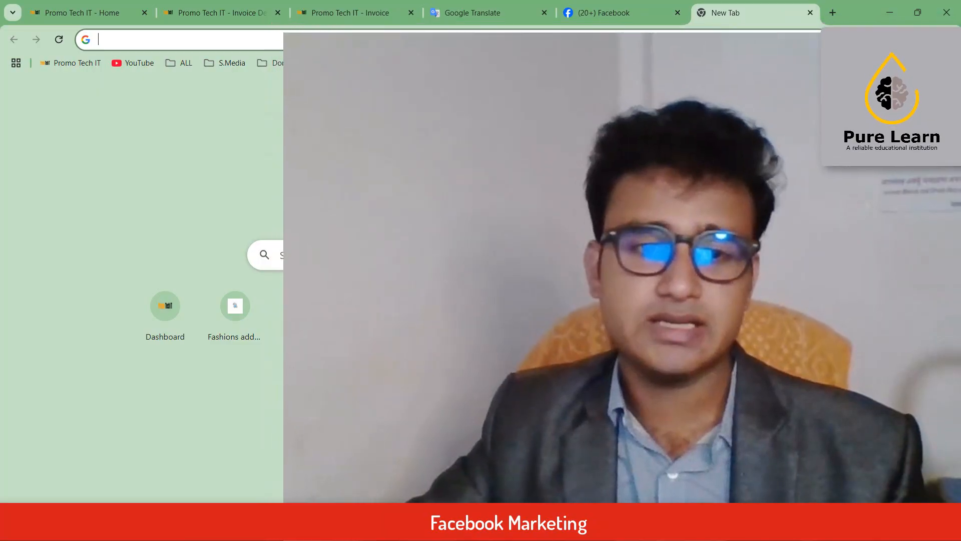
Switch to the open Facebook home feed and start creating a new Page.
left_click(621, 13)
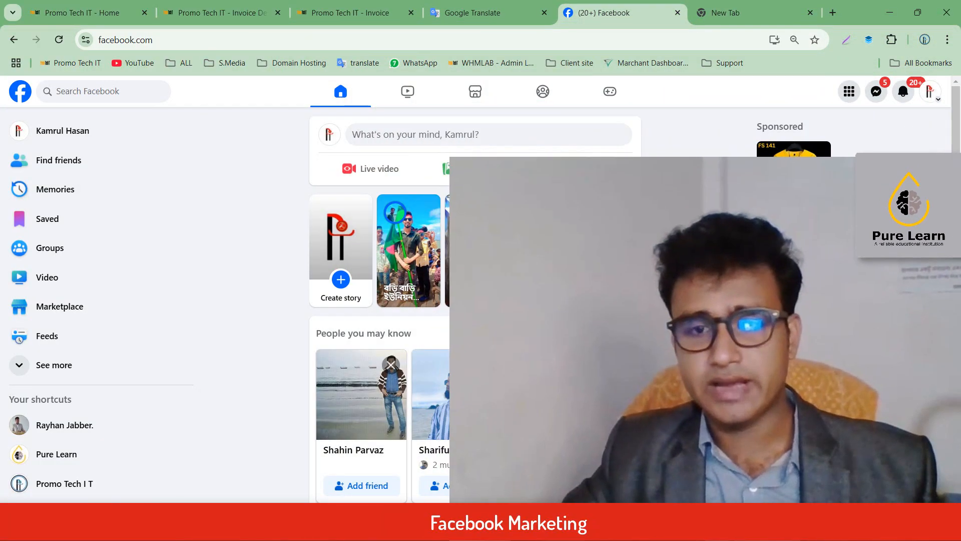
scroll(496, 247, "down", 8)
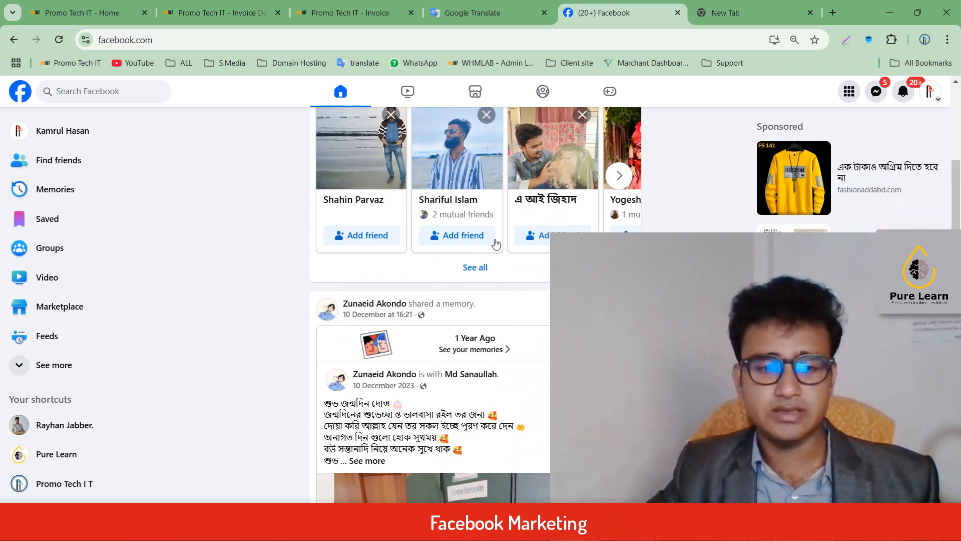
scroll(495, 247, "up", 10)
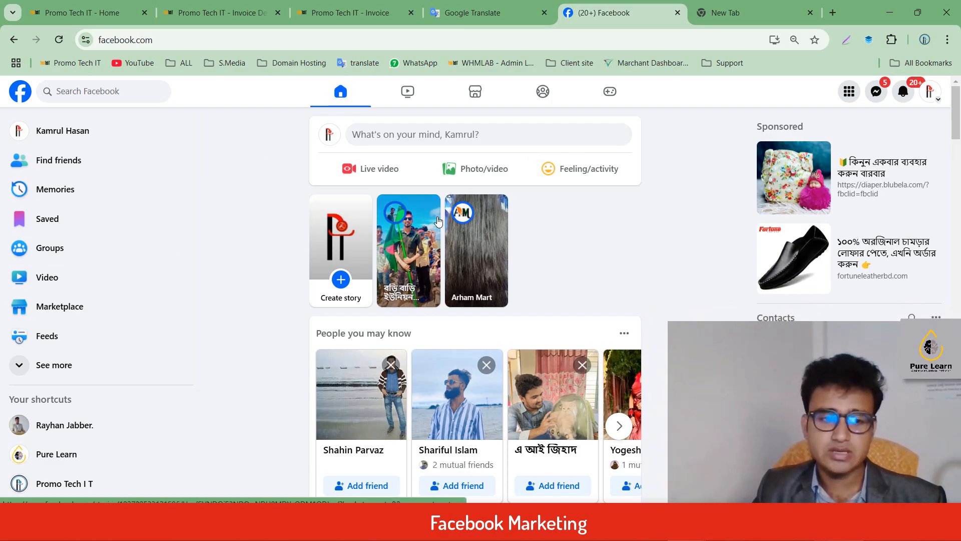
scroll(438, 222, "down", 3)
scroll(438, 222, "up", 3)
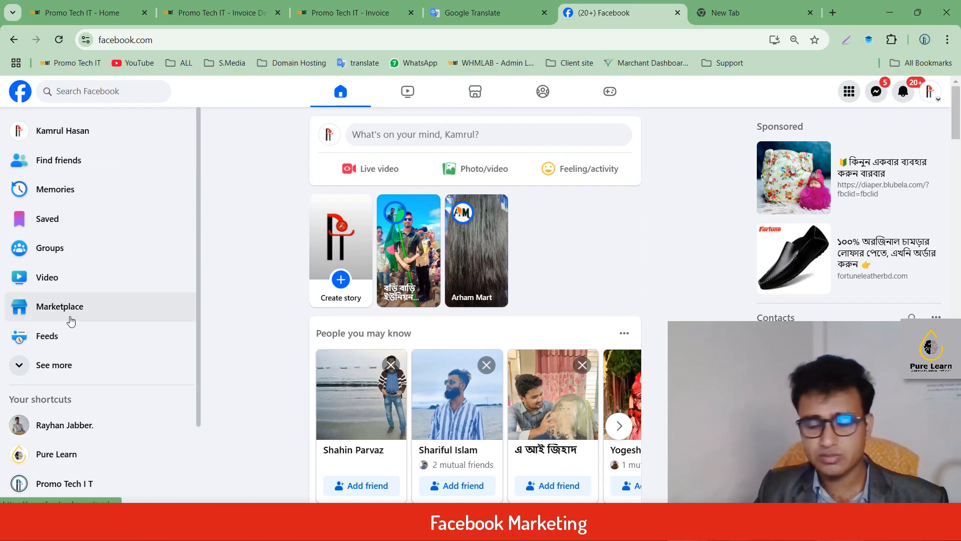
left_click(854, 92)
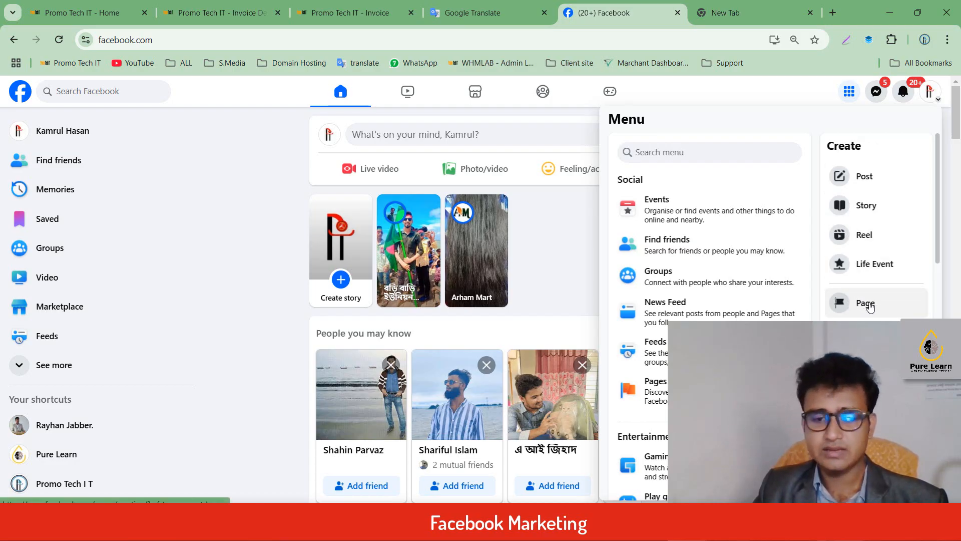
left_click(866, 303)
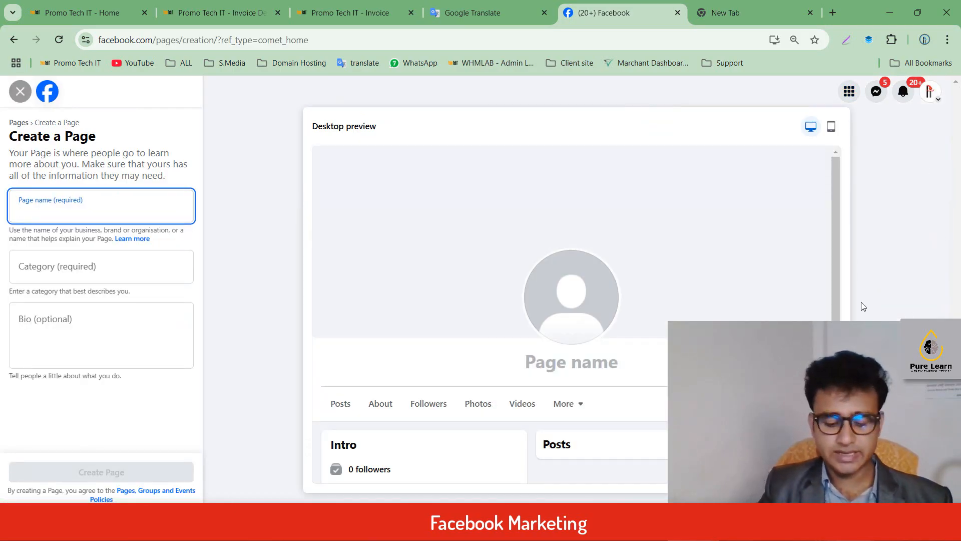
Enter "Pure Bag" as the name of the new Page.
type("P")
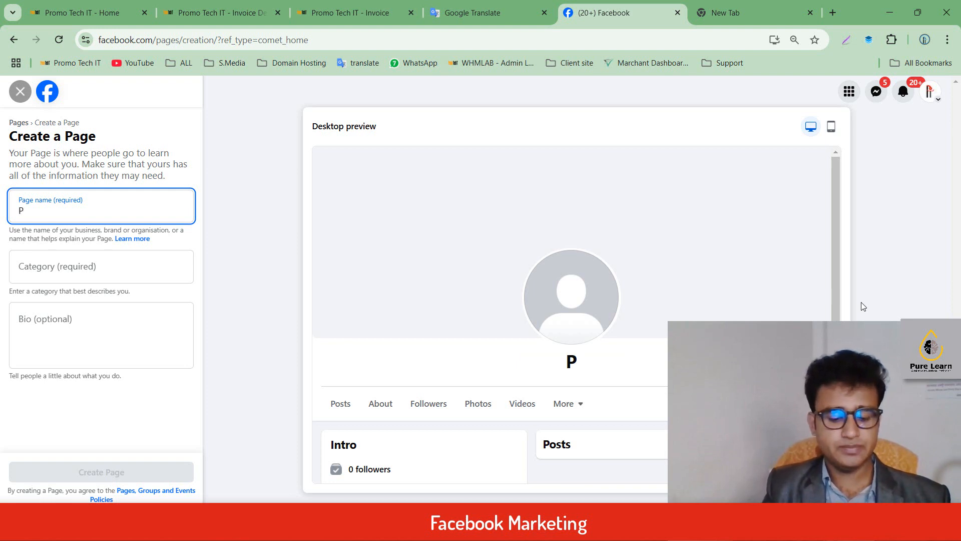
type("ure B")
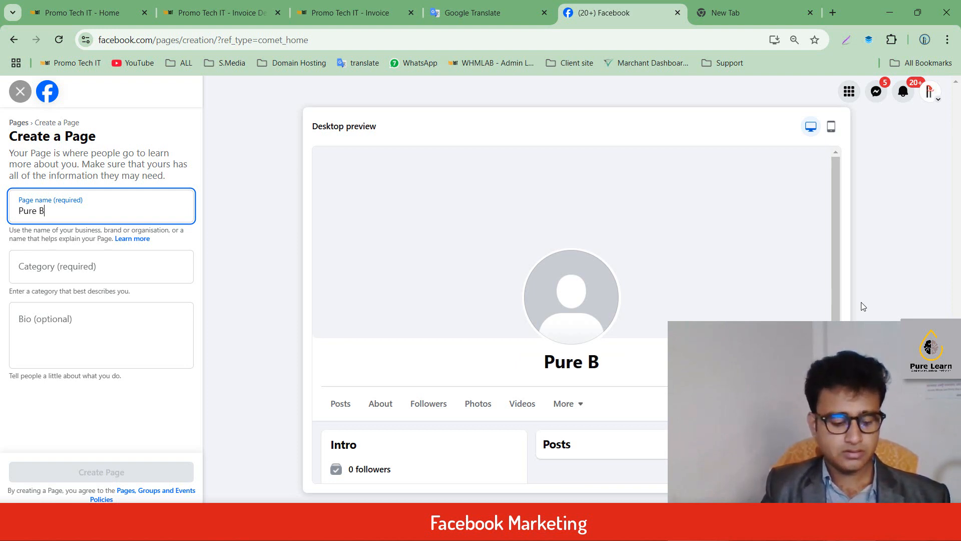
type("ag")
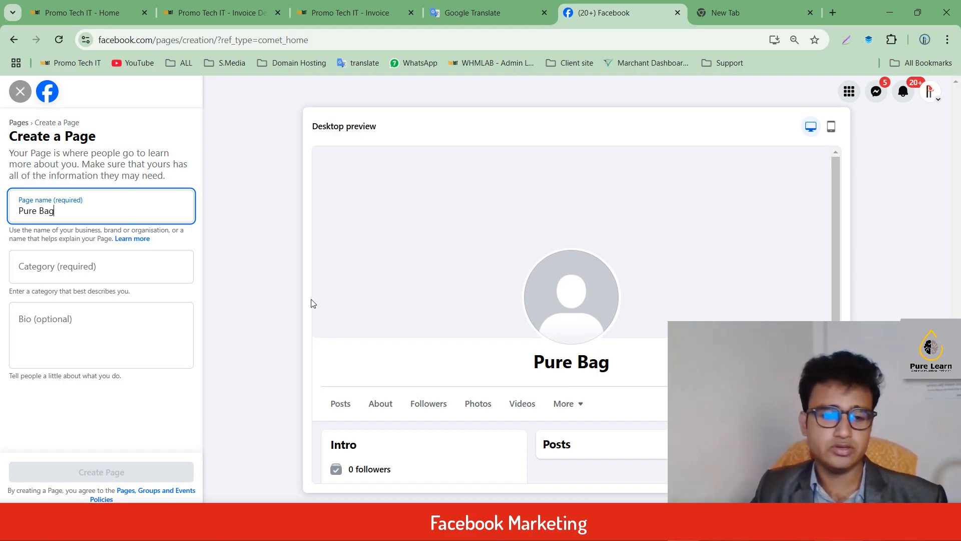
Assign the Page the categories Bags/Luggage, Bag and suitcase company, and Bag and suitcase shop.
left_click(73, 275)
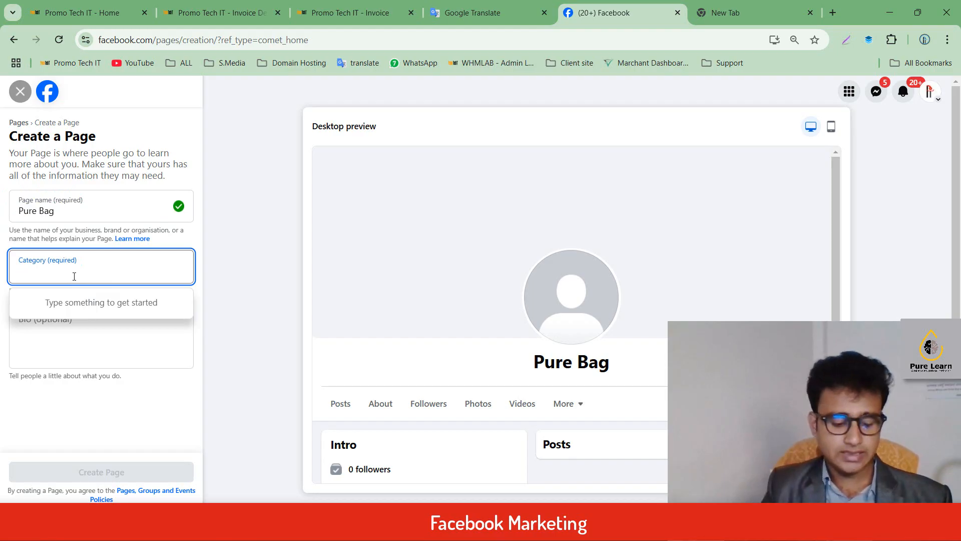
type("Bag")
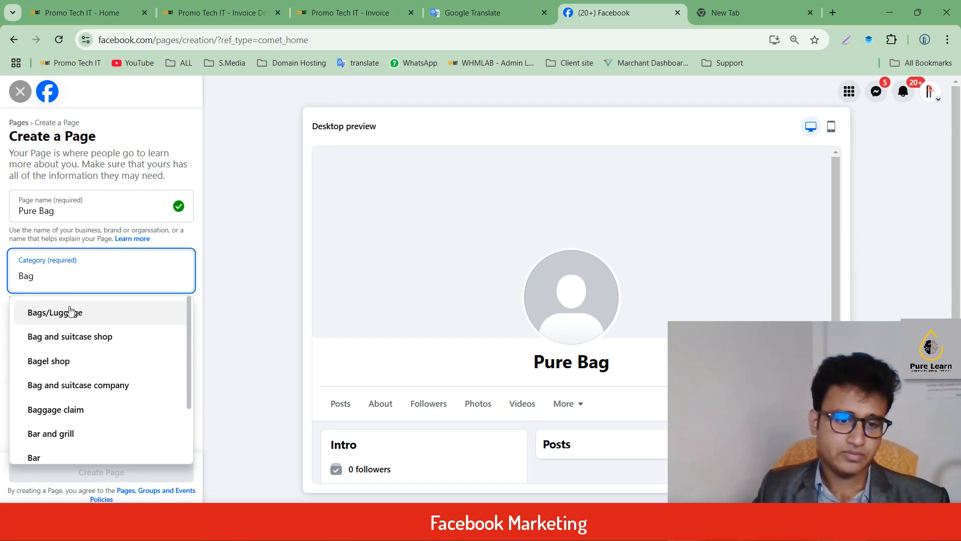
left_click(73, 318)
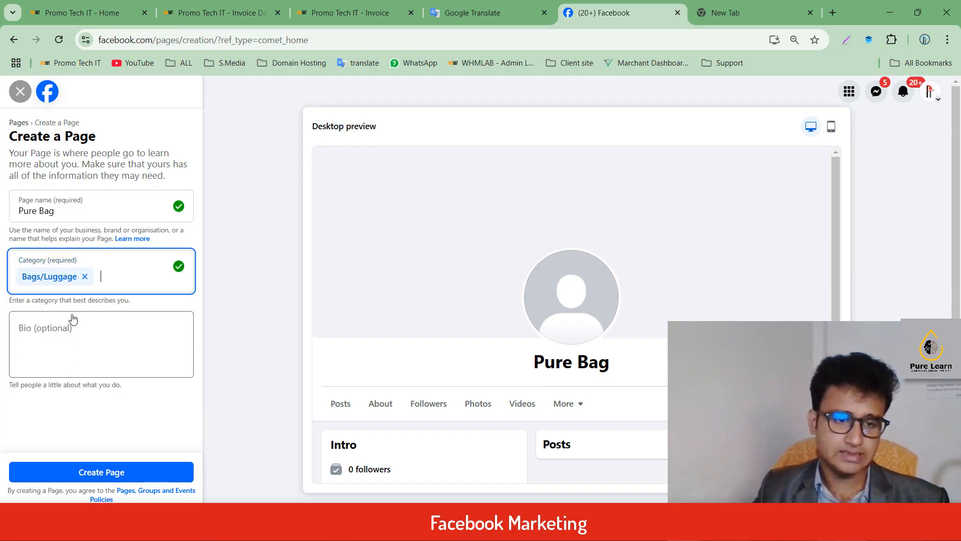
type("bag")
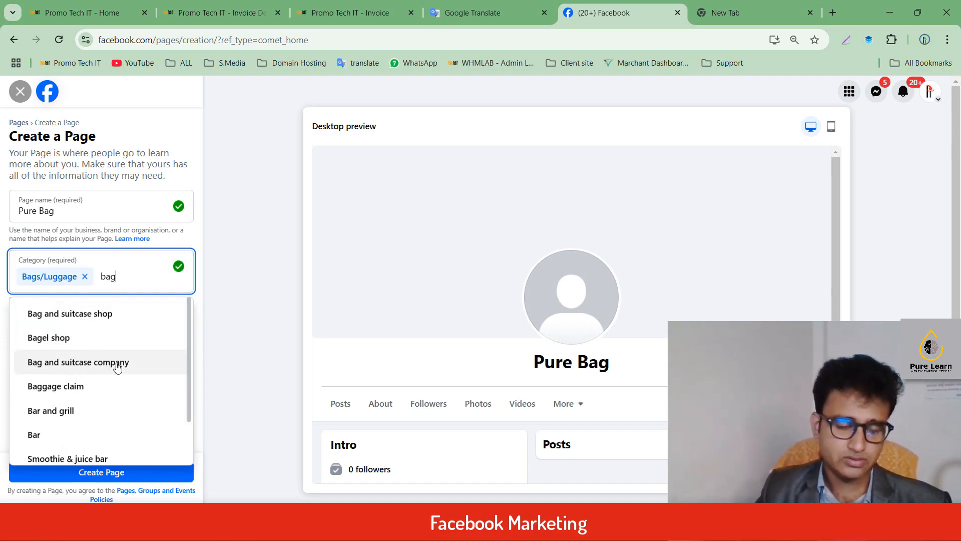
left_click(118, 367)
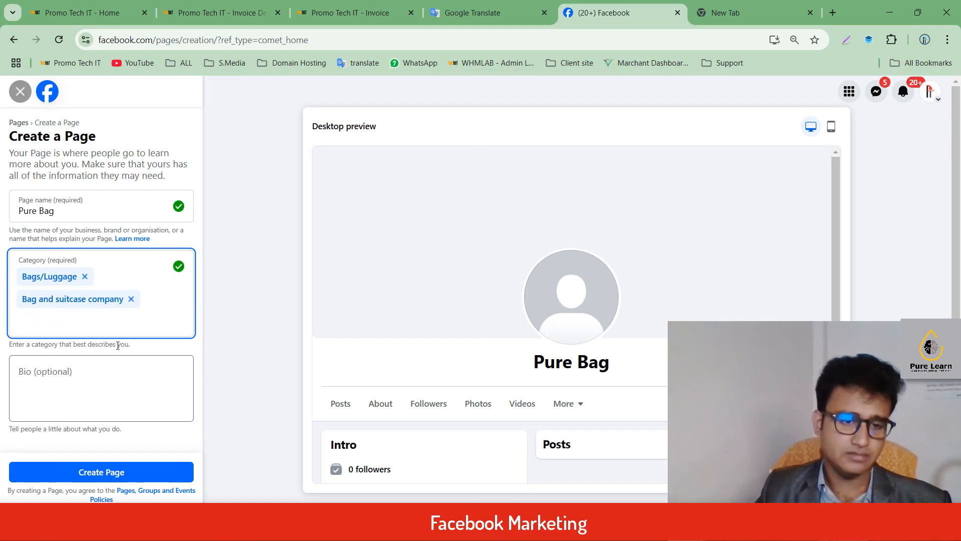
type("bag")
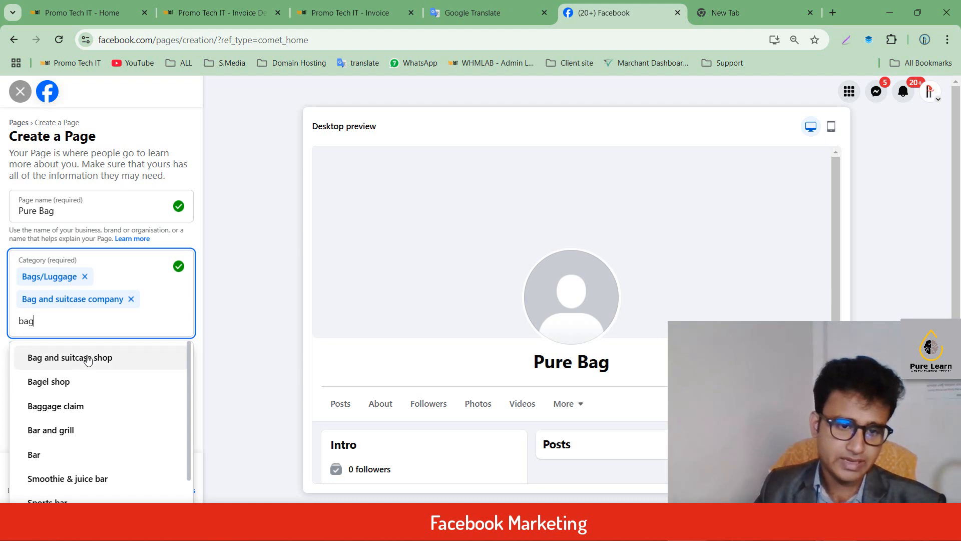
scroll(92, 363, "down", 1)
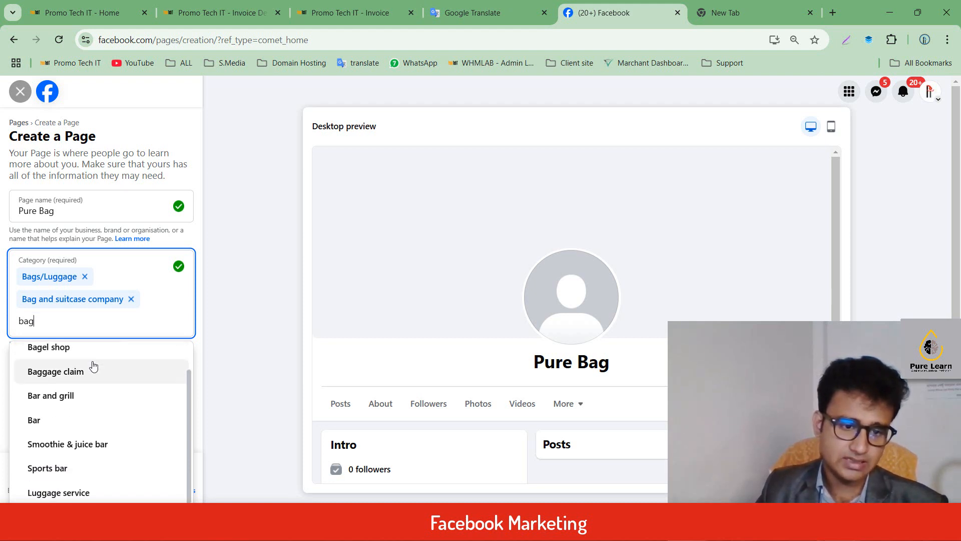
scroll(93, 366, "up", 1)
scroll(93, 365, "down", 1)
scroll(92, 364, "up", 1)
left_click(92, 364)
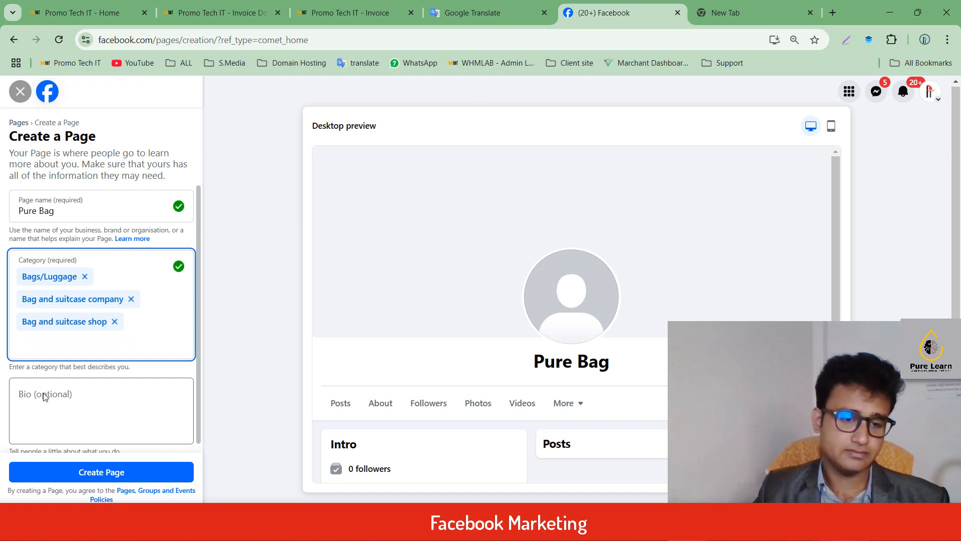
Write the bio "Best Bag Seller" and create the Page.
left_click(44, 394)
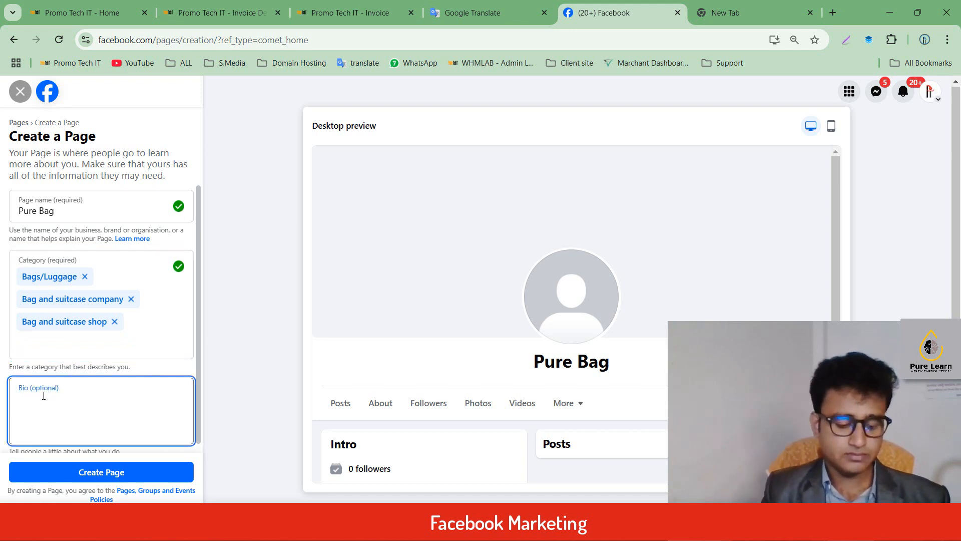
type("best ")
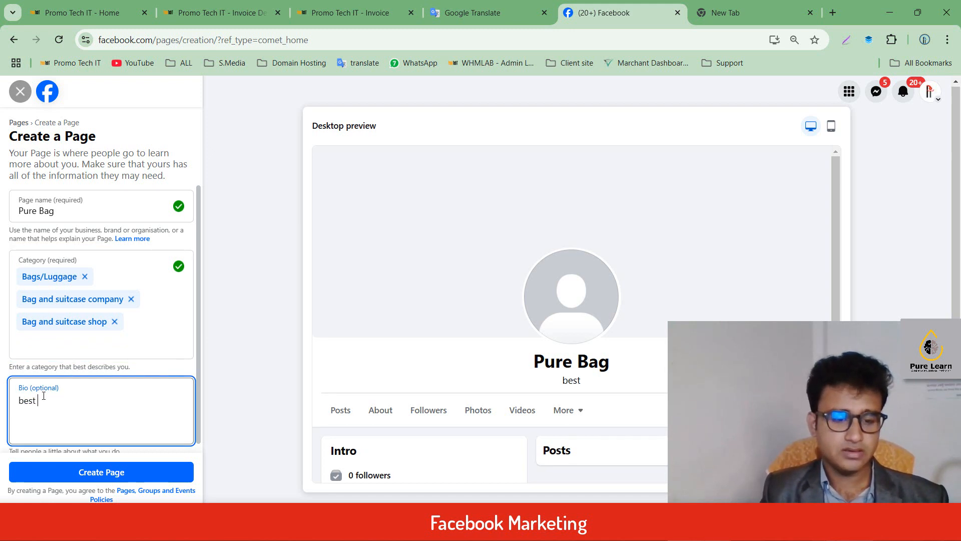
type("Bag ")
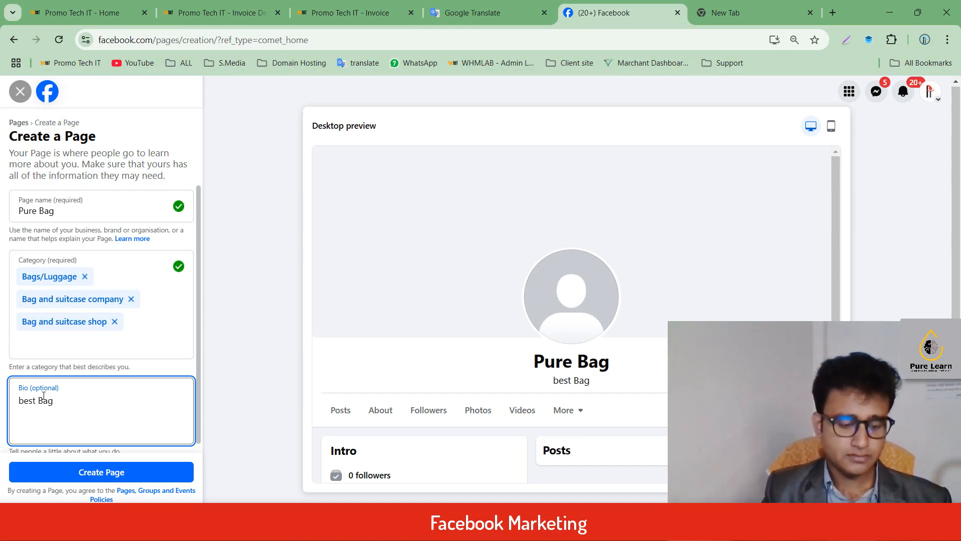
type("Seller")
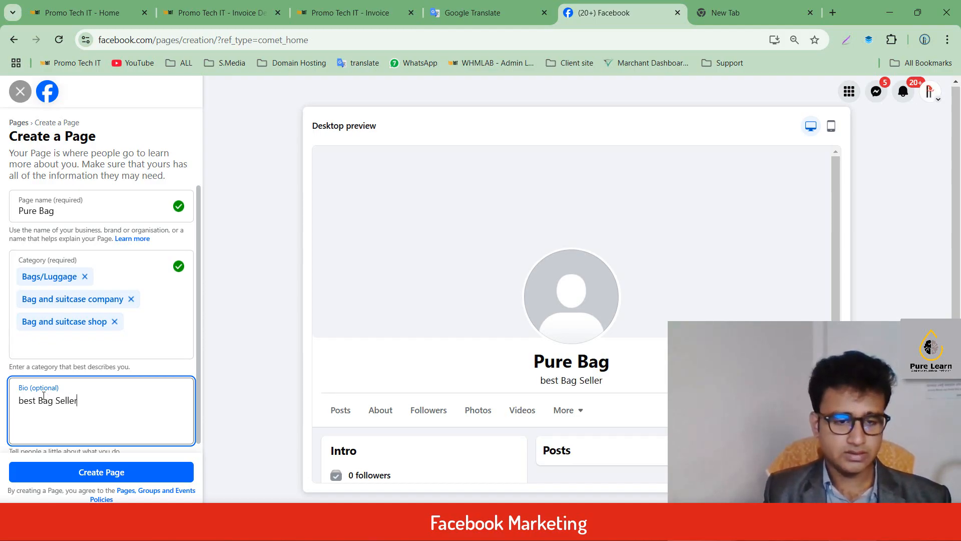
left_click_drag(23, 400, 18, 398)
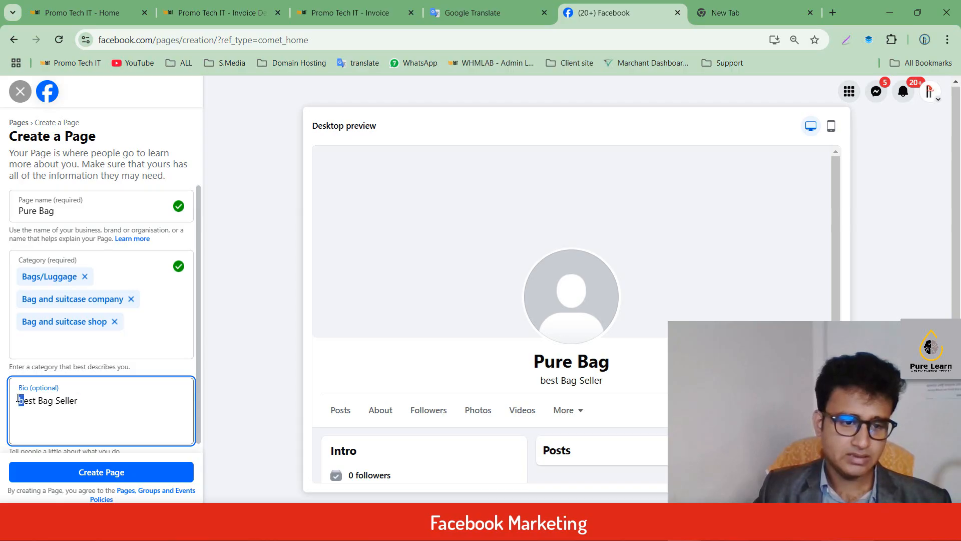
type("B")
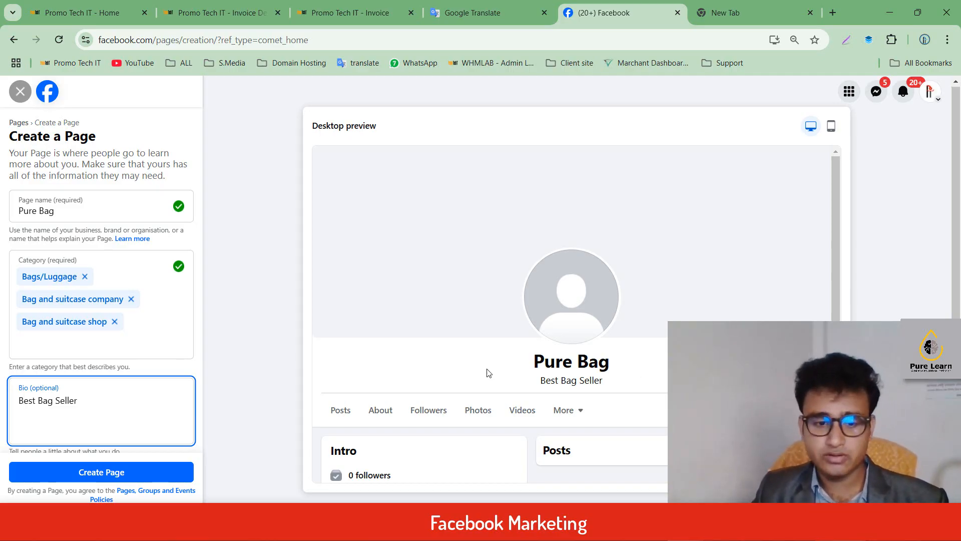
left_click(146, 478)
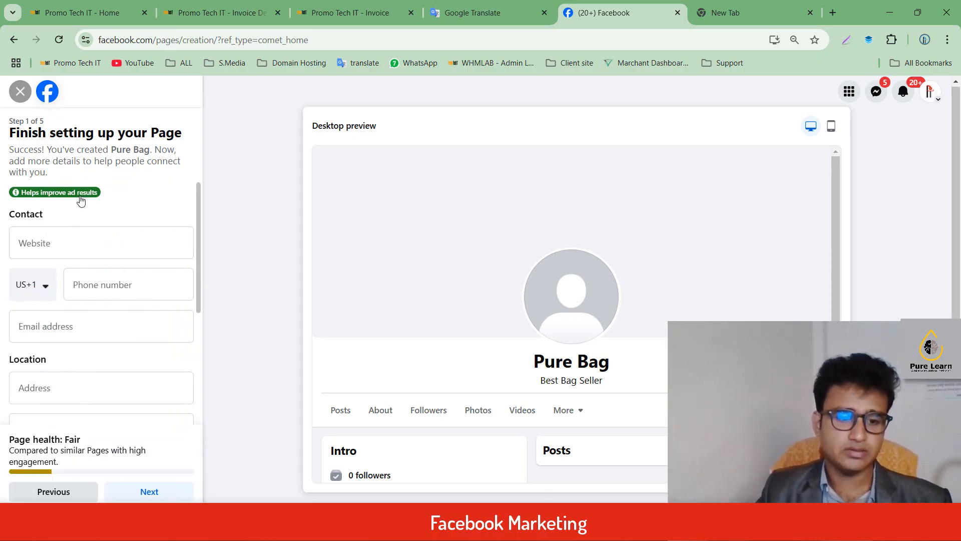
Enter purebag.com as the website in the Page's contact details.
scroll(80, 200, "down", 1)
scroll(81, 199, "up", 1)
left_click(55, 244)
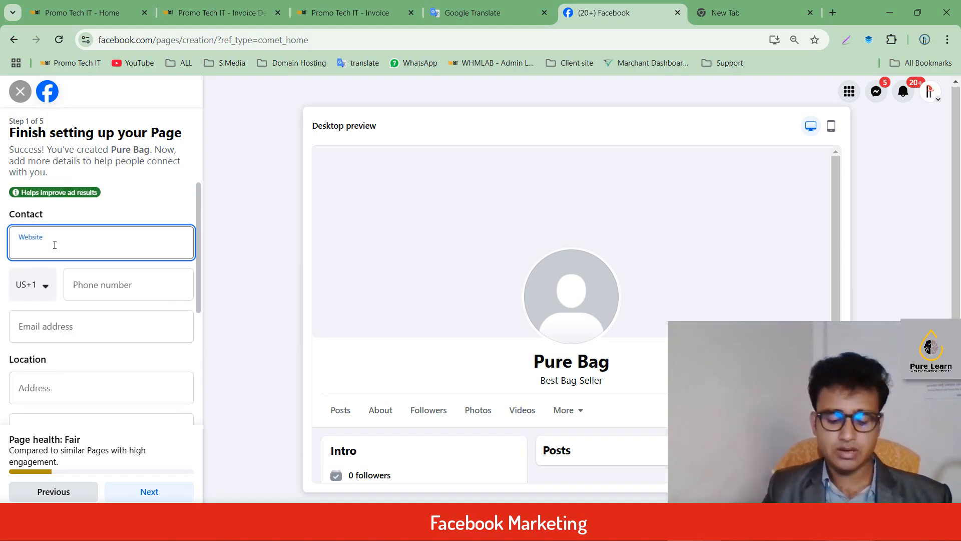
type("pur")
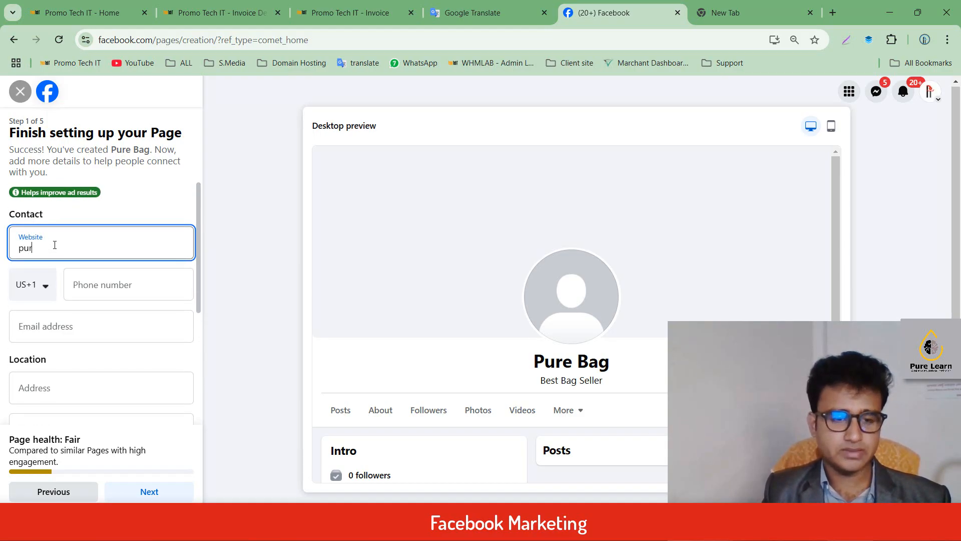
type("e")
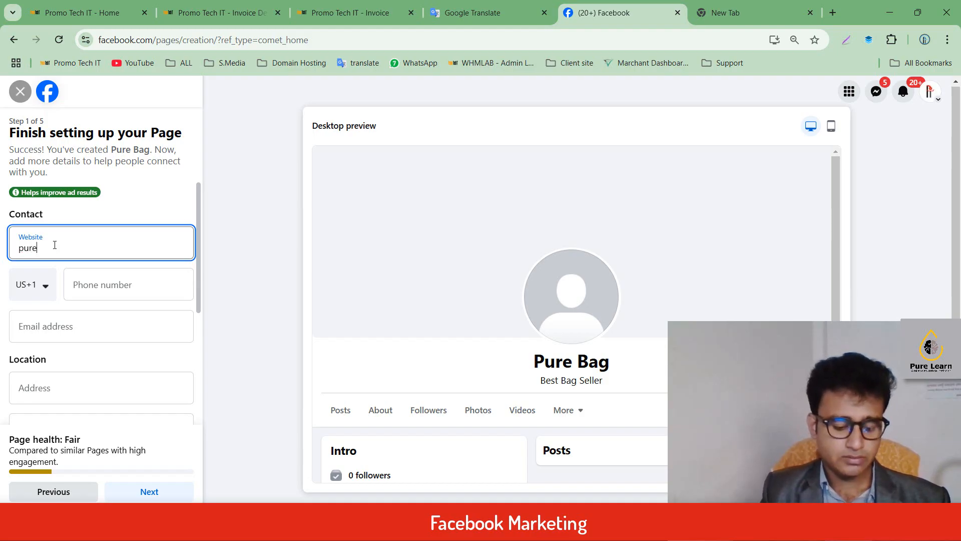
type("bag.c")
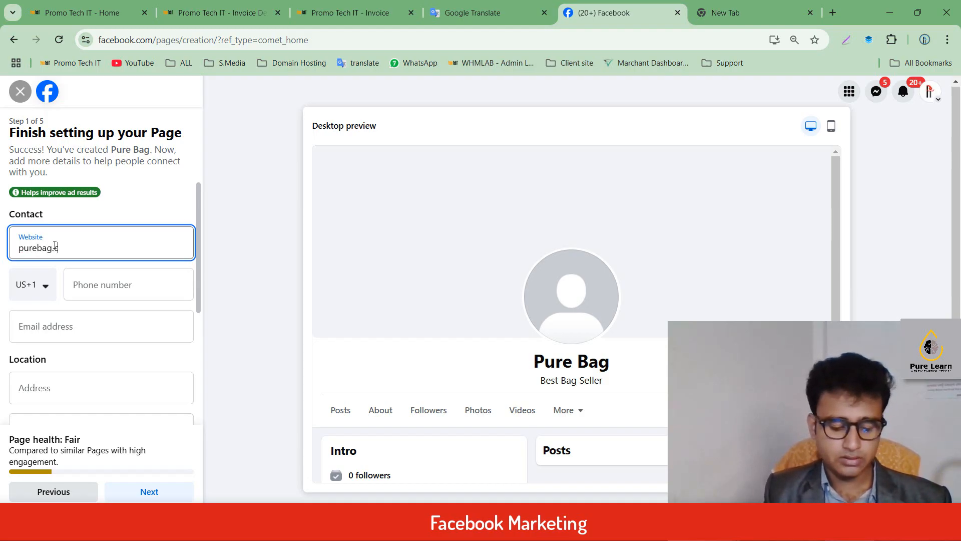
type("om")
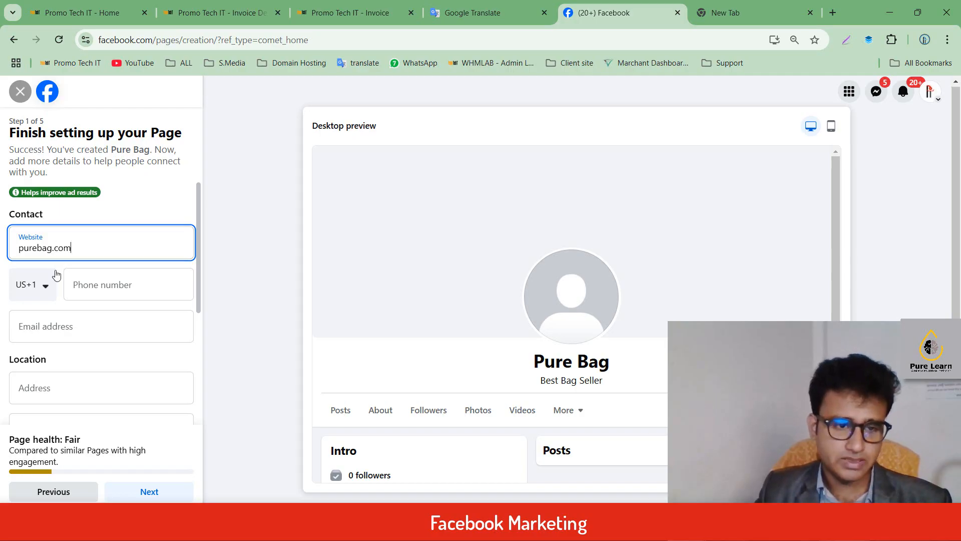
Set the country code of the contact phone number to Bangladesh (BD+880).
left_click(51, 290)
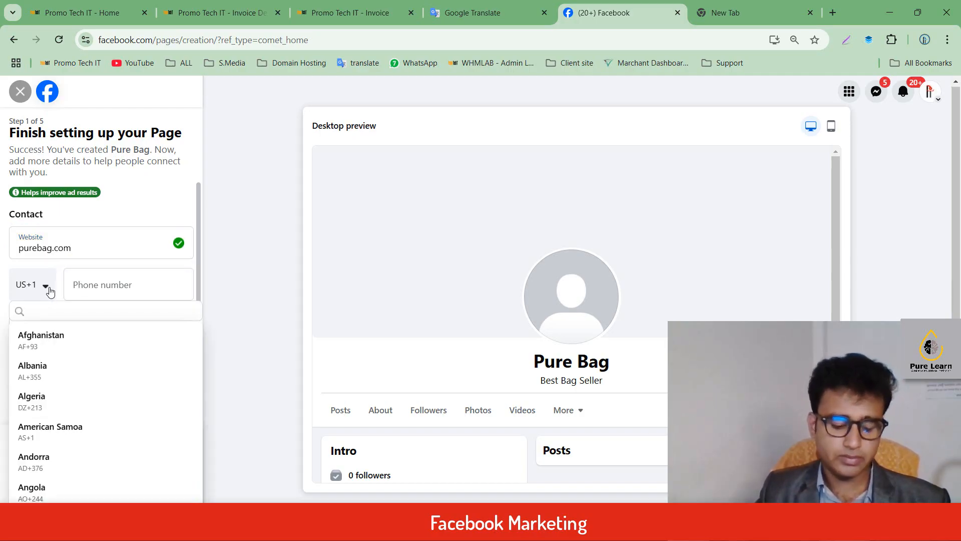
key("b")
key("Down")
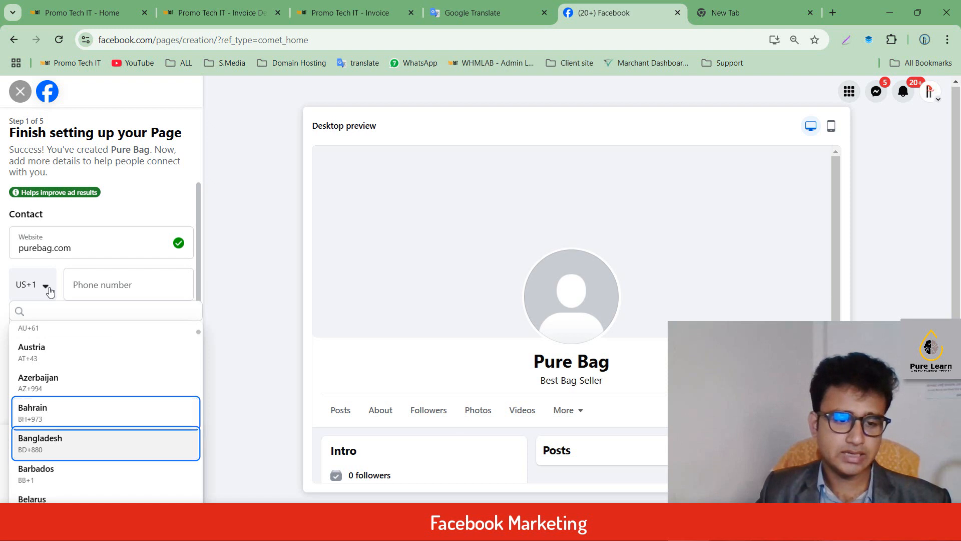
left_click(65, 437)
Fill in the phone number and location from the saved autofill entry, and set the opening hours to Always open.
left_click(93, 291)
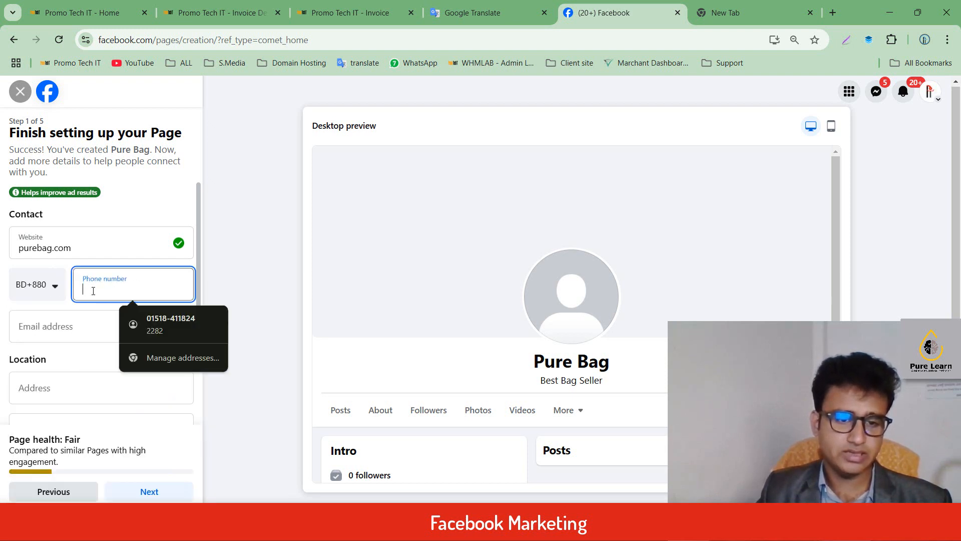
left_click(143, 315)
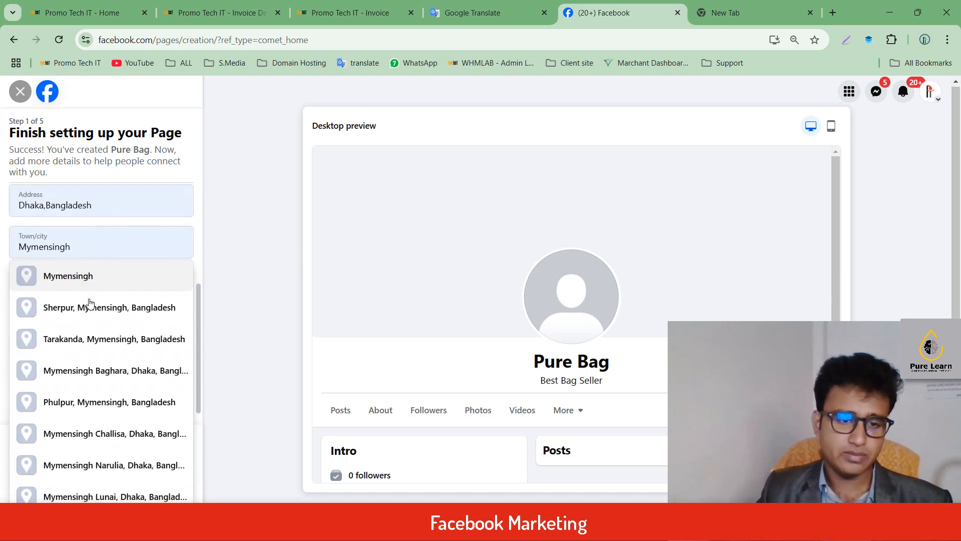
left_click(257, 276)
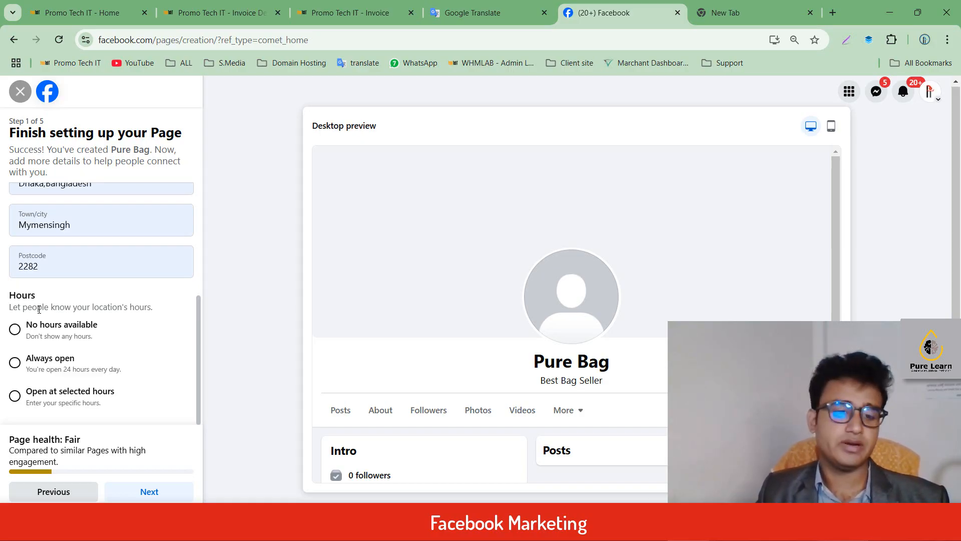
left_click(14, 363)
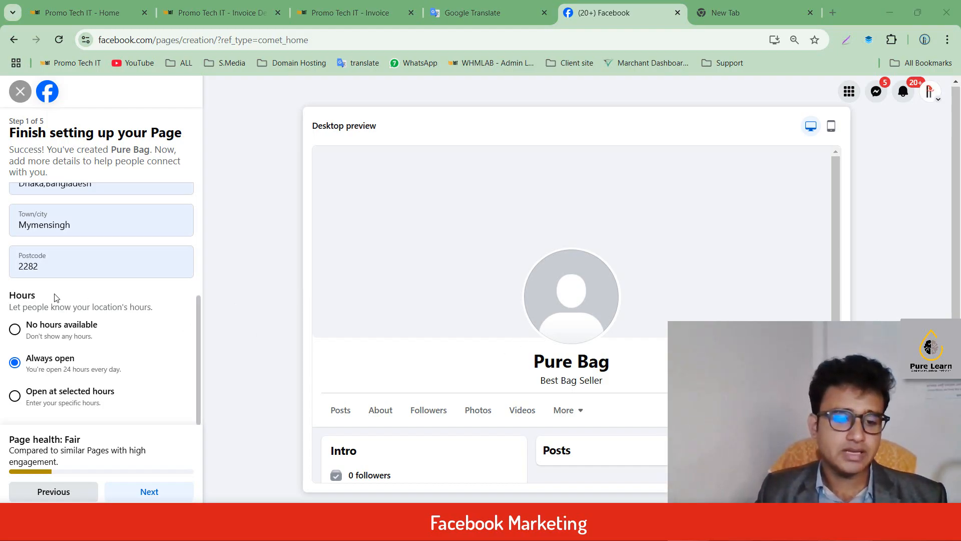
Save the contact details and continue past the Page customisation without adding a profile picture, cover photo or action button.
left_click(156, 494)
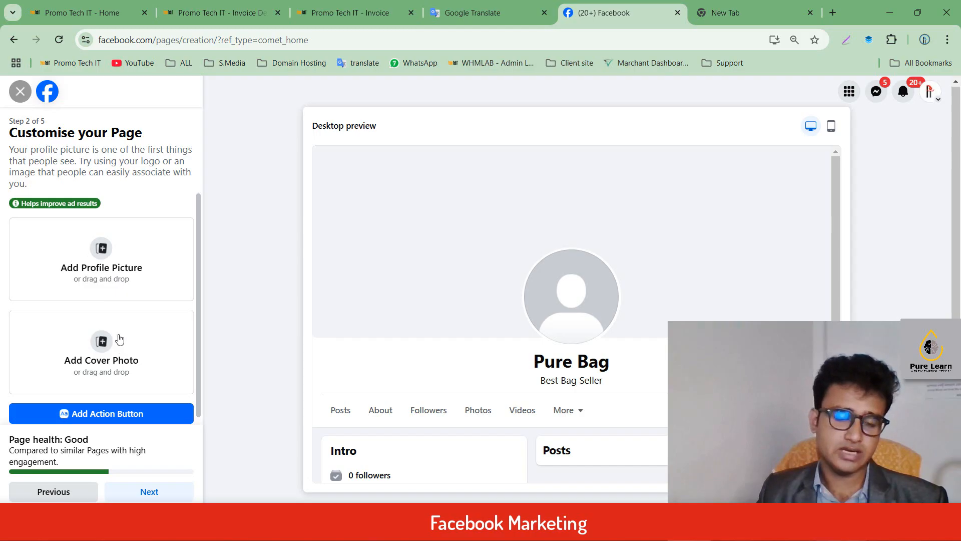
scroll(118, 330, "down", 1)
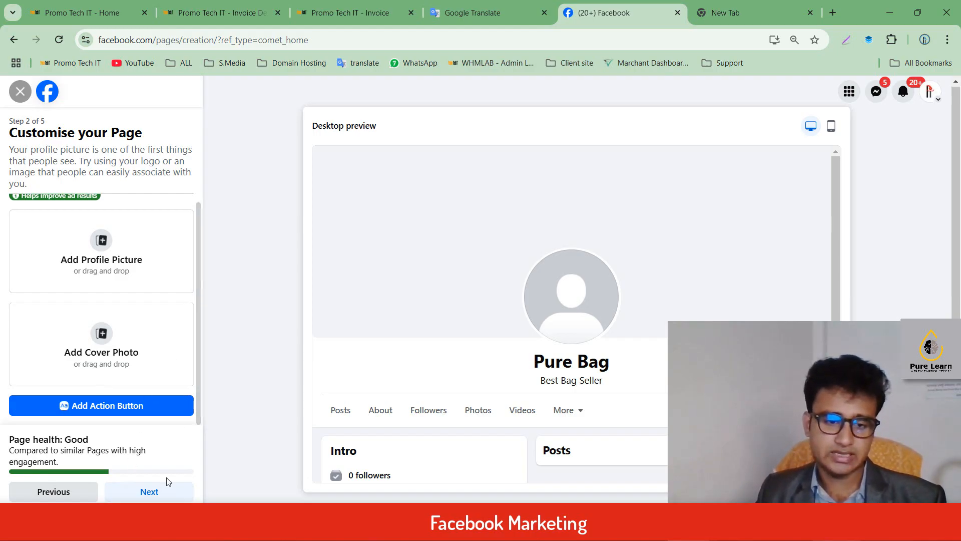
left_click(161, 490)
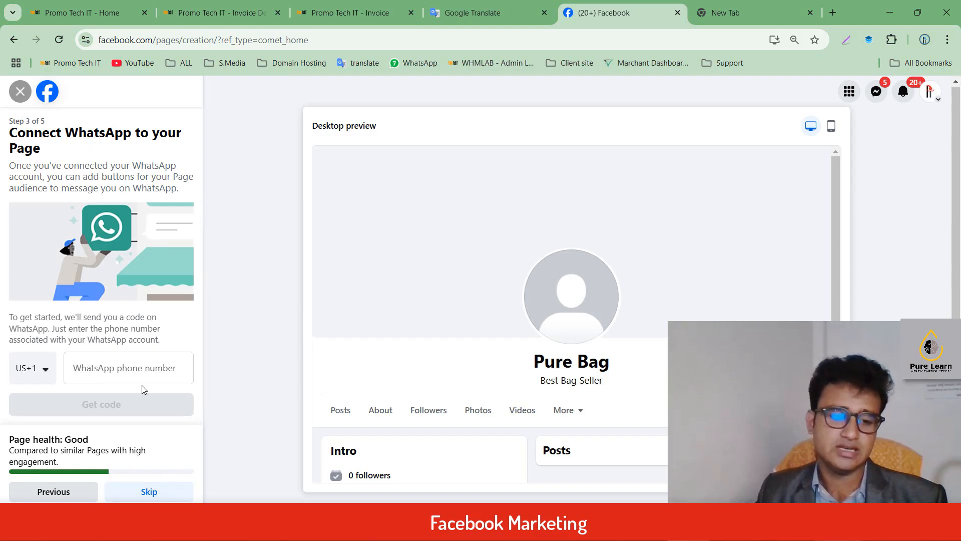
Set the WhatsApp number's country code to Bangladesh (BD+880), then skip connecting WhatsApp to the Page.
left_click(45, 372)
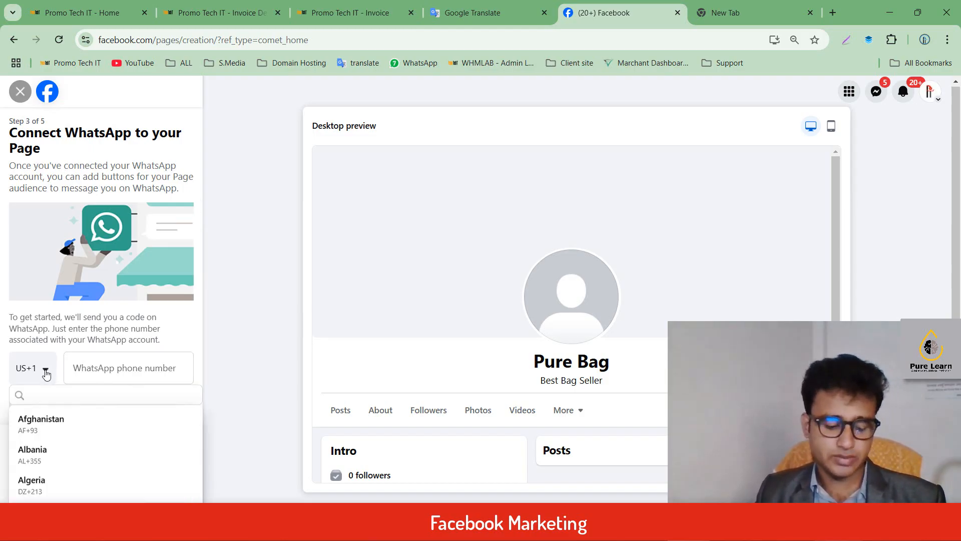
key("b")
key("Down")
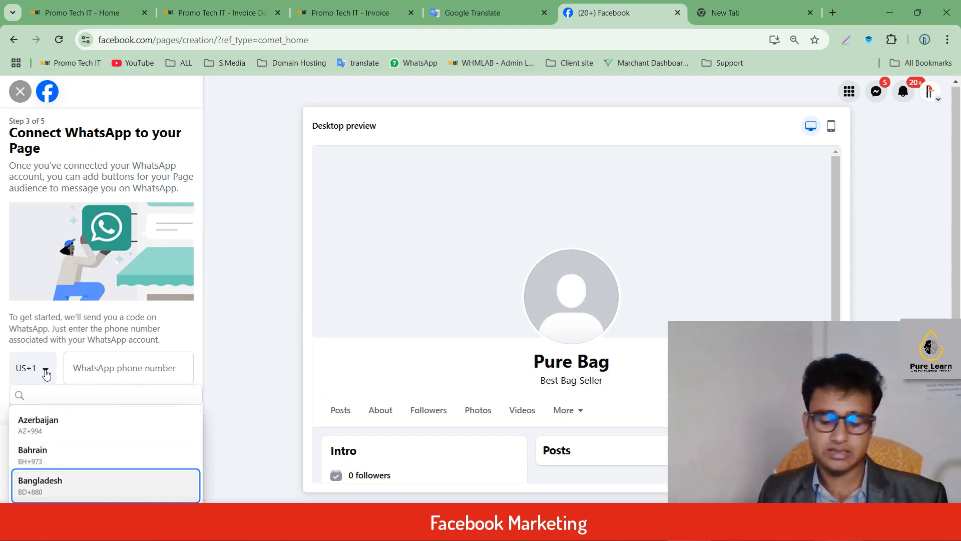
key("Return")
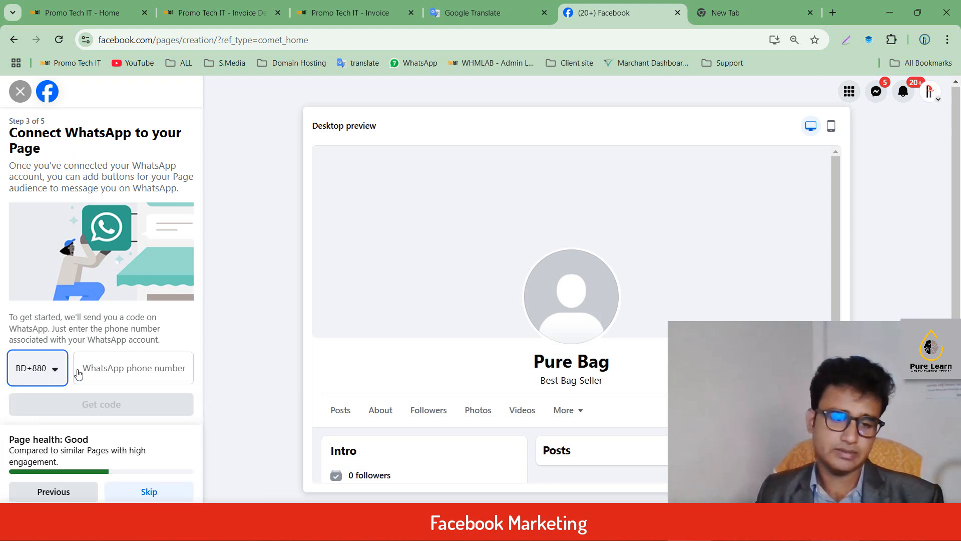
left_click(148, 491)
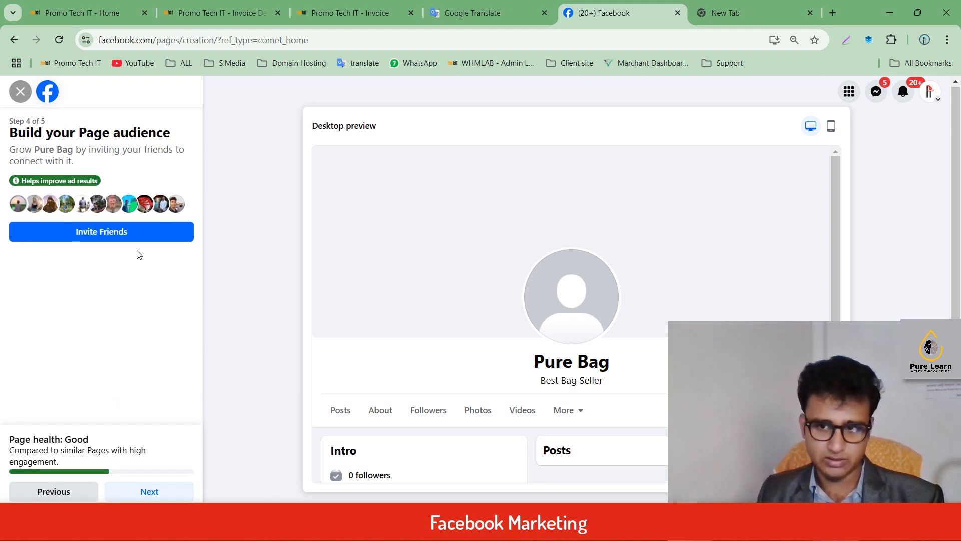
Open the friend invitations for the Page and select the first three friends in the list.
left_click(95, 237)
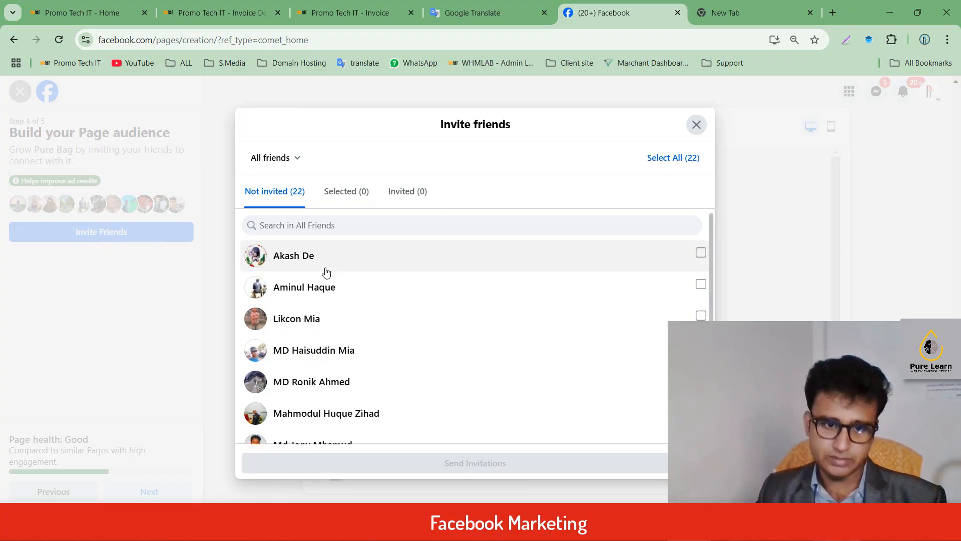
left_click(314, 258)
left_click(317, 287)
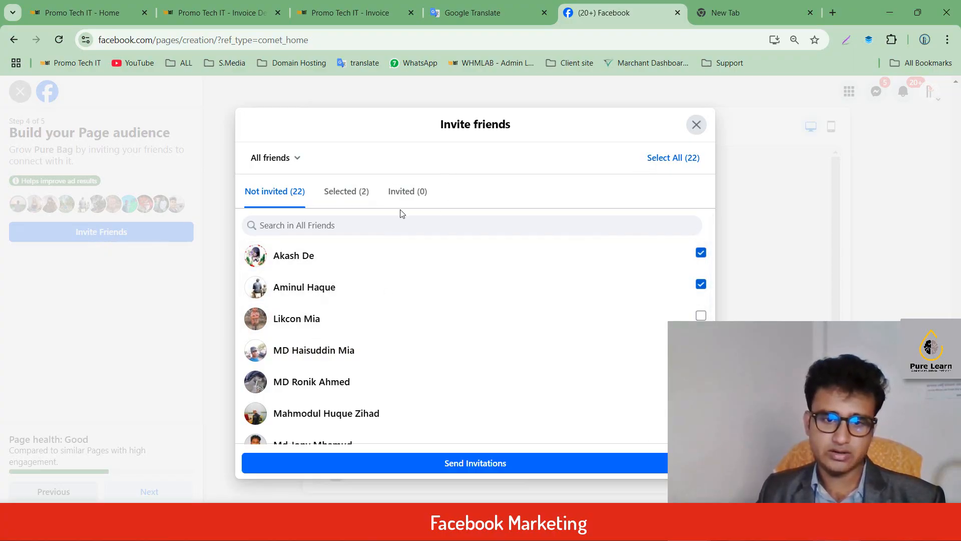
left_click(278, 194)
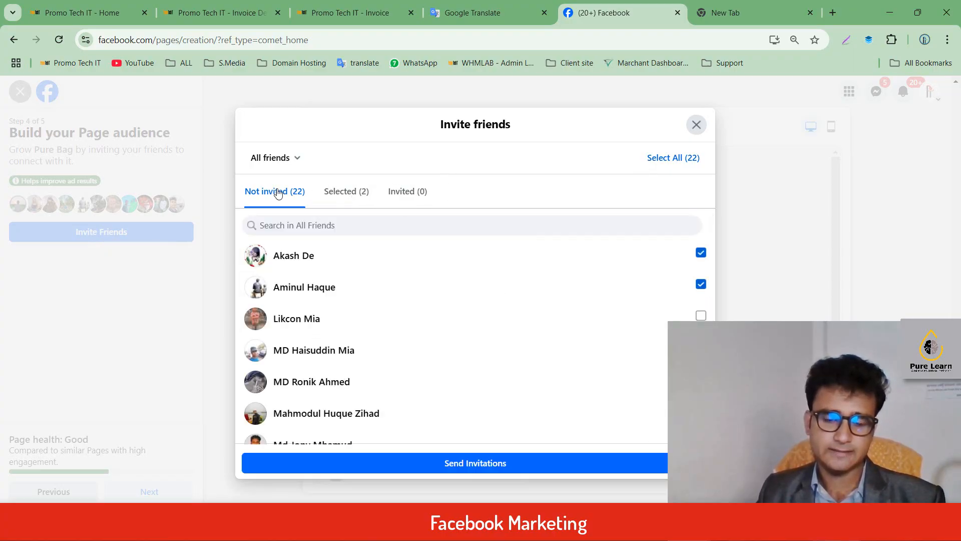
left_click(348, 321)
Add several consecutive friends from the middle of the list to the invitation selection.
scroll(345, 351, "down", 3)
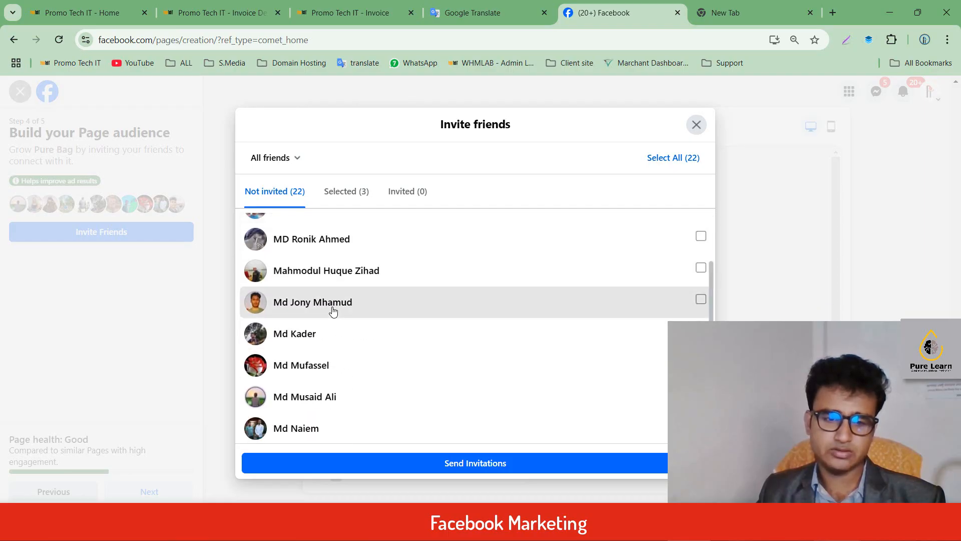
left_click(332, 309)
left_click(332, 271)
left_click(325, 244)
left_click(339, 332)
Select a few more friends near the end of the list and send the Page invitations.
scroll(339, 332, "down", 5)
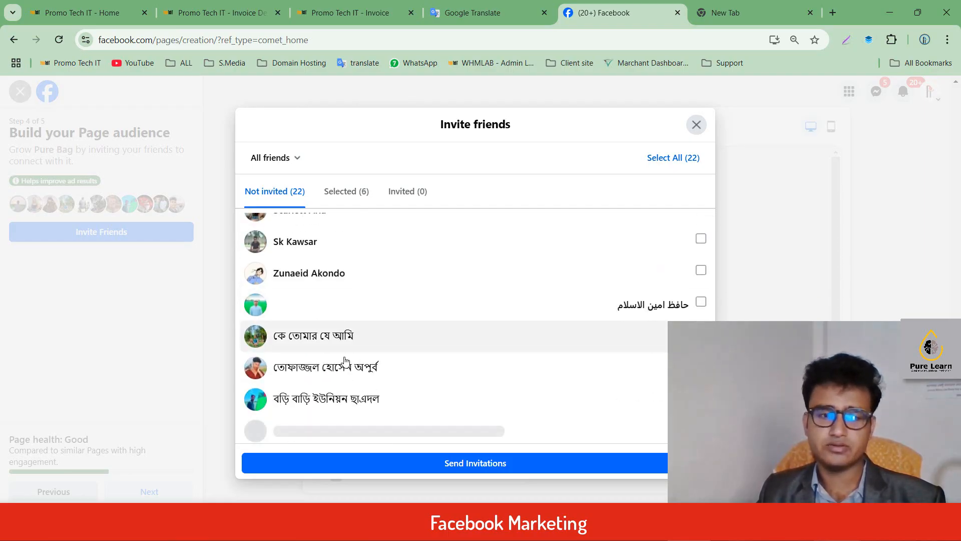
left_click(334, 290)
scroll(352, 370, "down", 1)
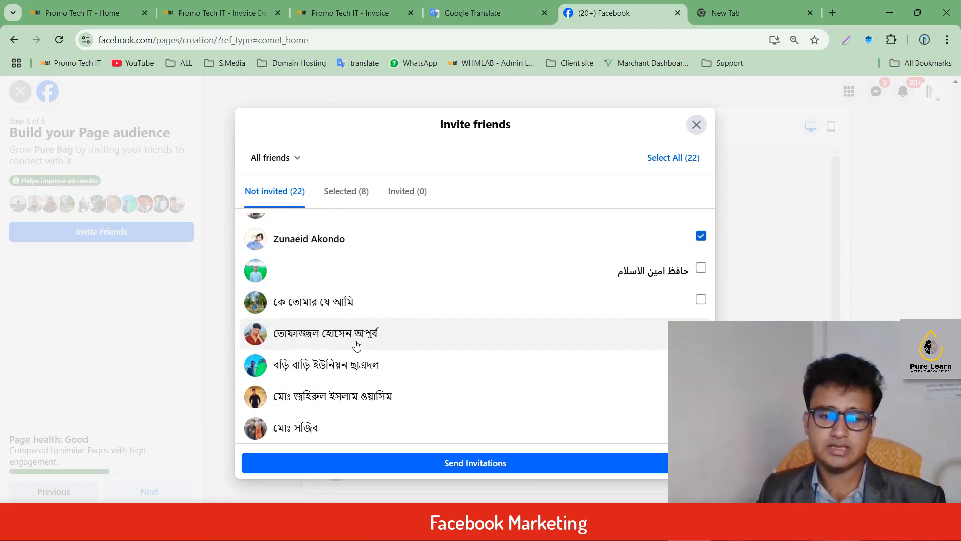
left_click(350, 311)
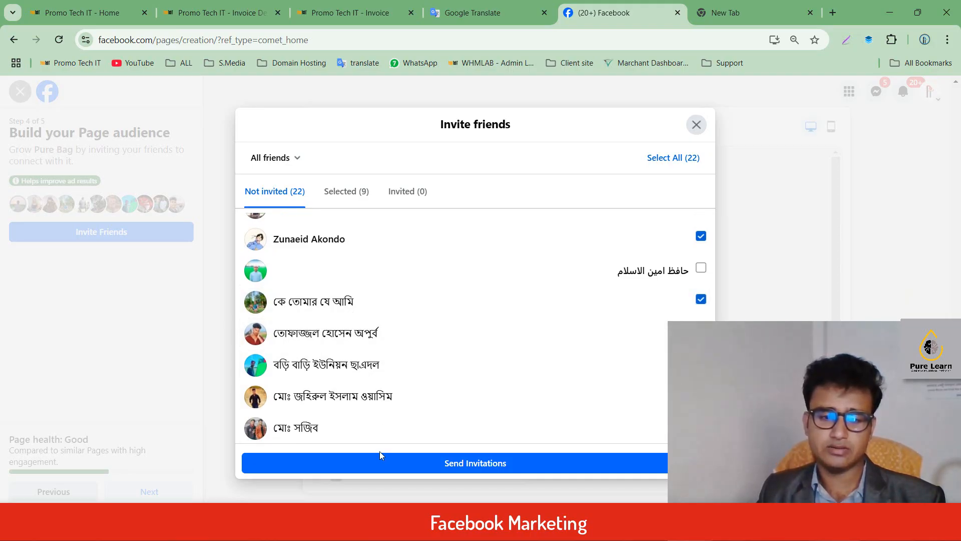
left_click(316, 427)
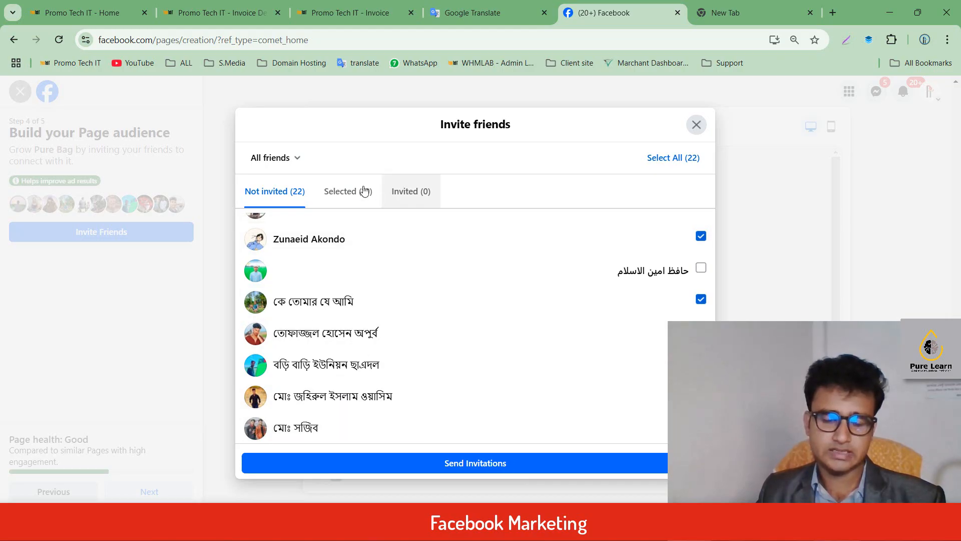
left_click(433, 468)
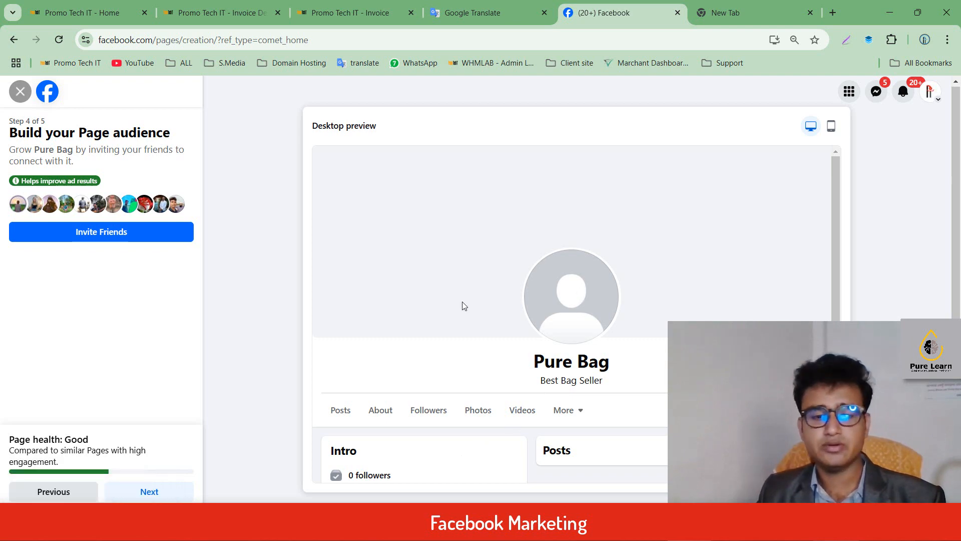
Continue to the last setup stage, enable marketing and promotional emails about the Page, and finish the setup.
scroll(462, 303, "down", 3)
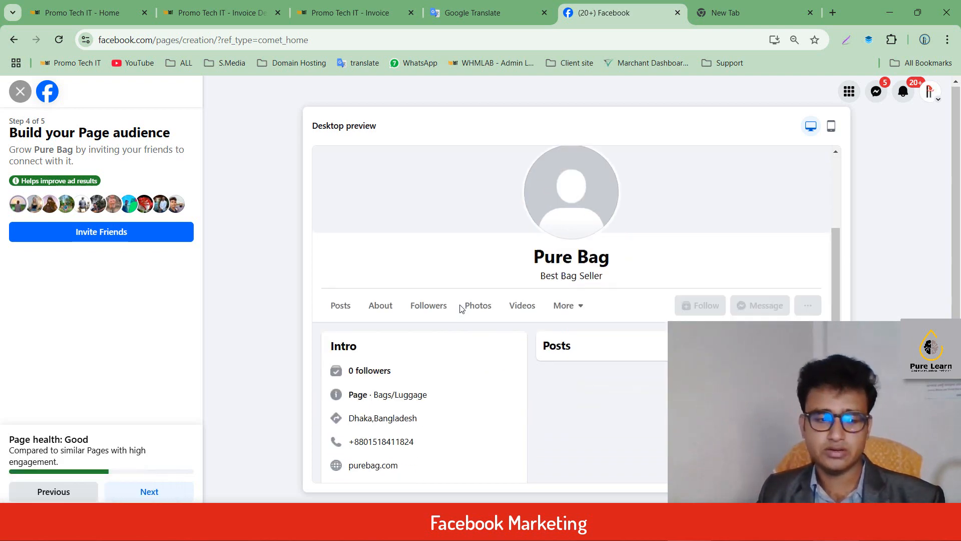
left_click(150, 492)
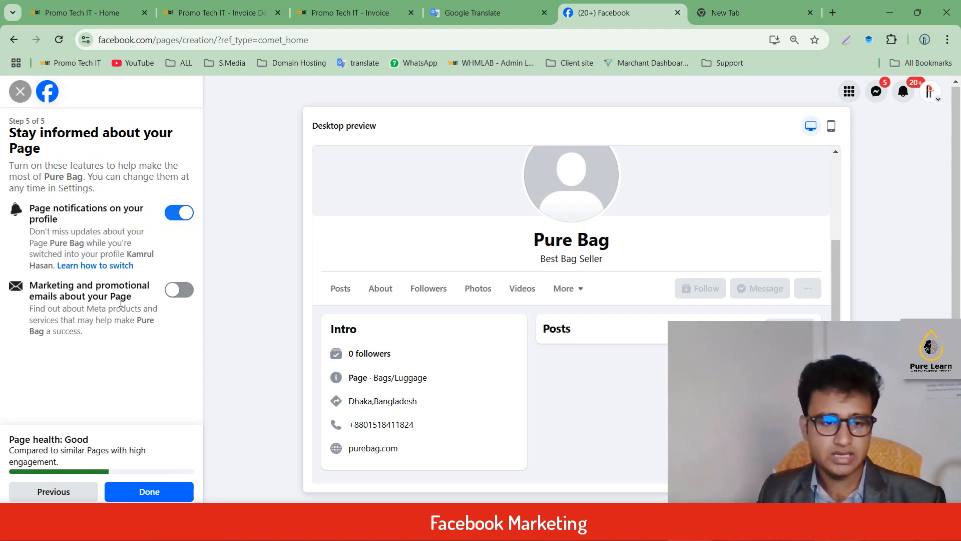
left_click(178, 291)
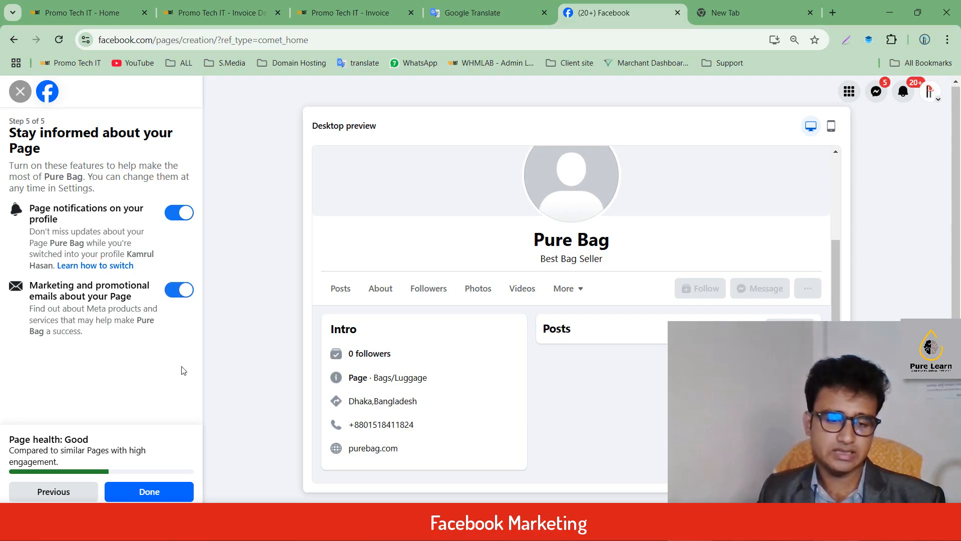
left_click(166, 491)
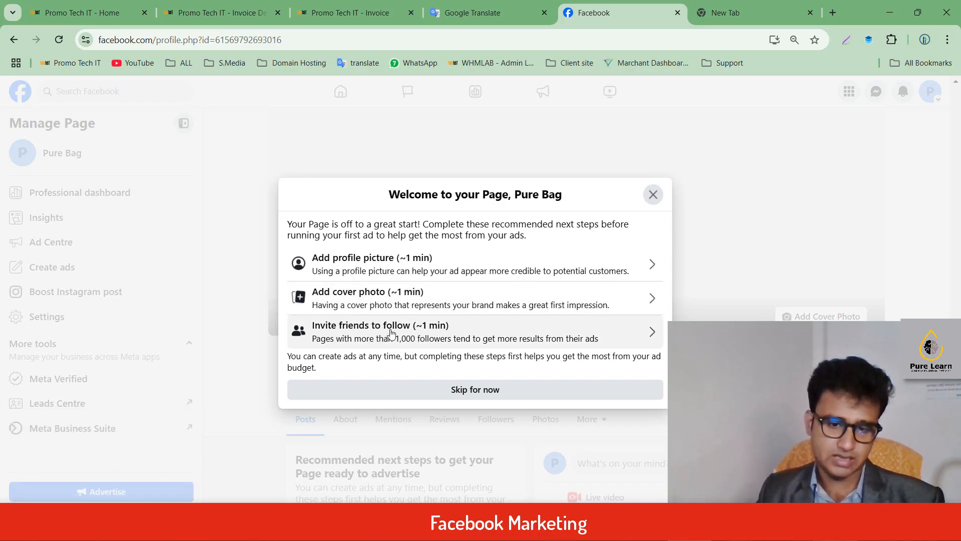
Skip the recommended next steps in the welcome message and look over the new Page's intro and posts.
left_click(464, 393)
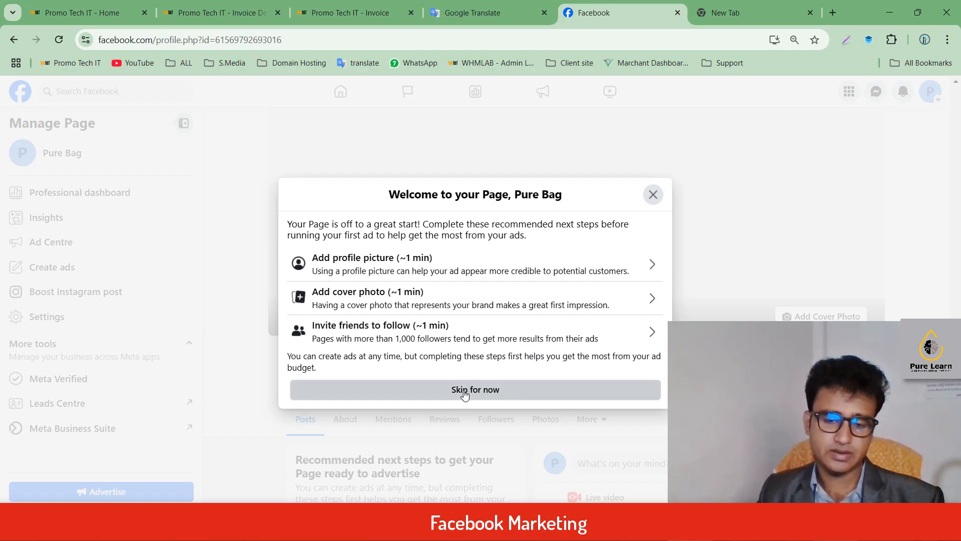
scroll(616, 295, "down", 8)
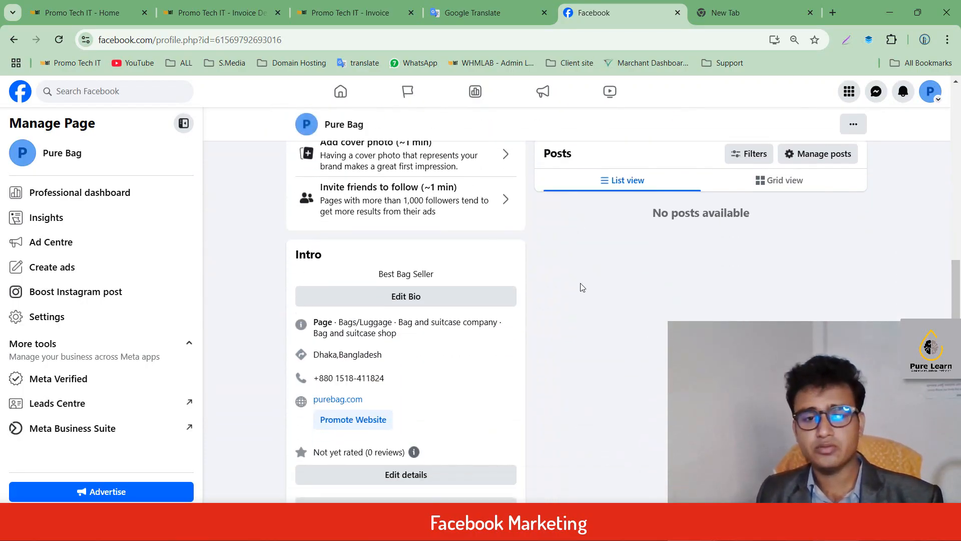
scroll(583, 286, "up", 8)
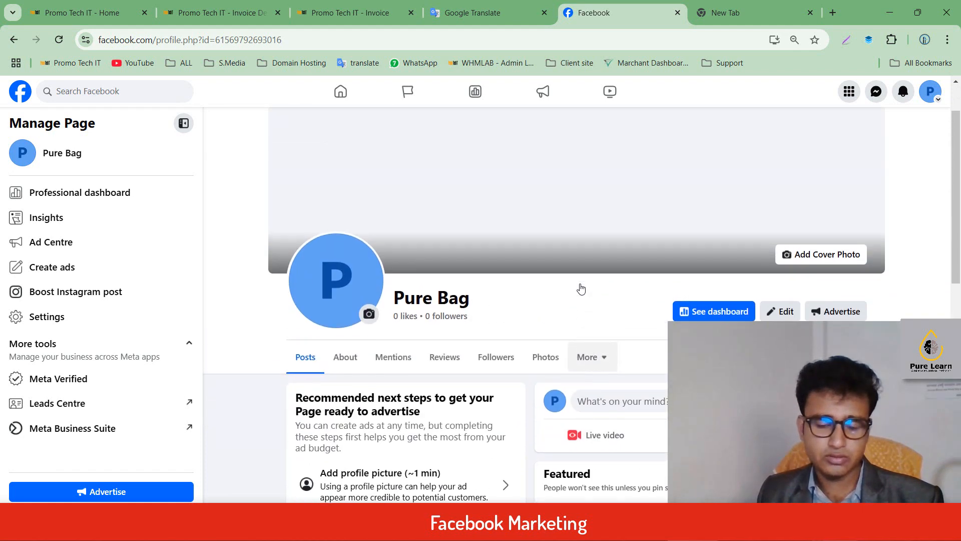